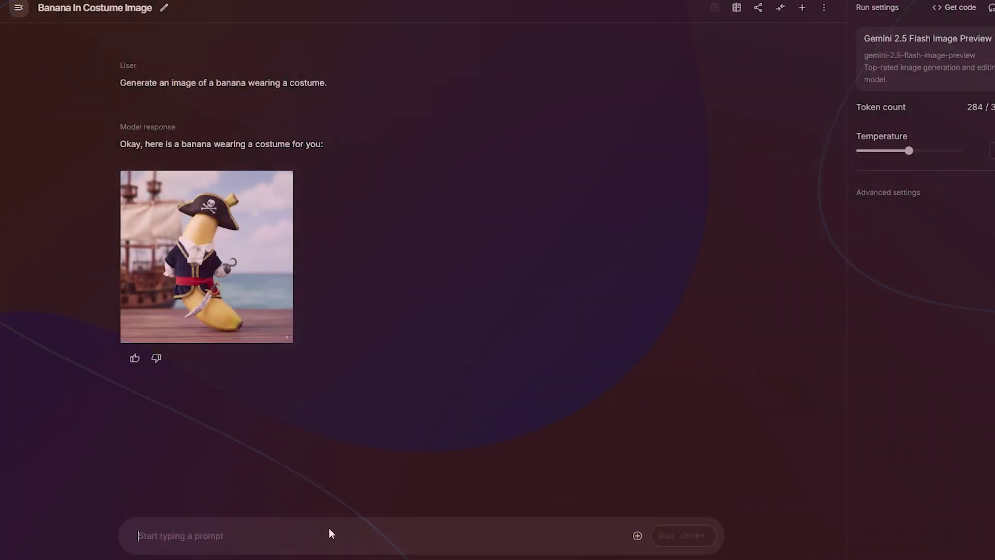
Generate a coffee shop logo with the prompt "커피숍 로고를 만들어줘".
text(커피숍 로고를 만들어줘)
key(Return)
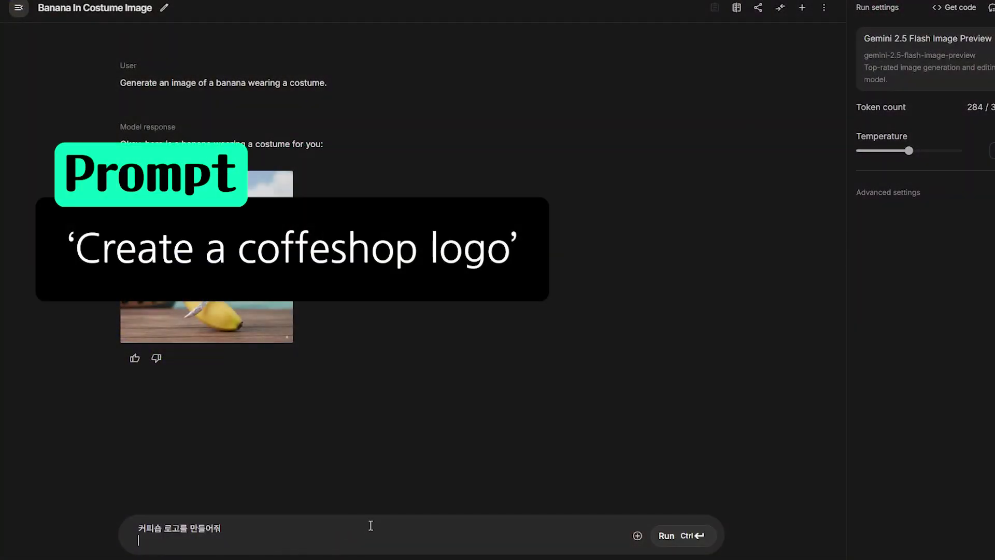
key(BackSpace)
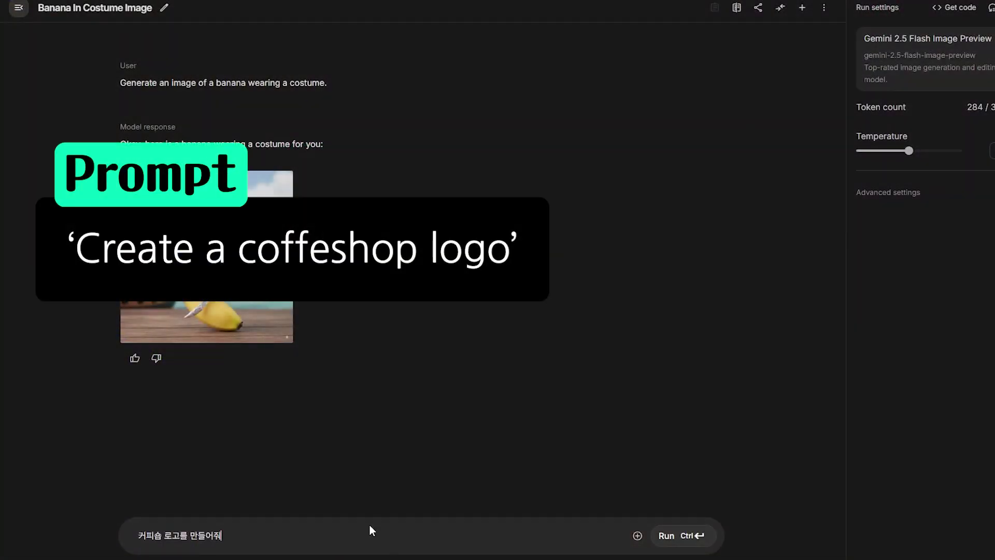
click(681, 537)
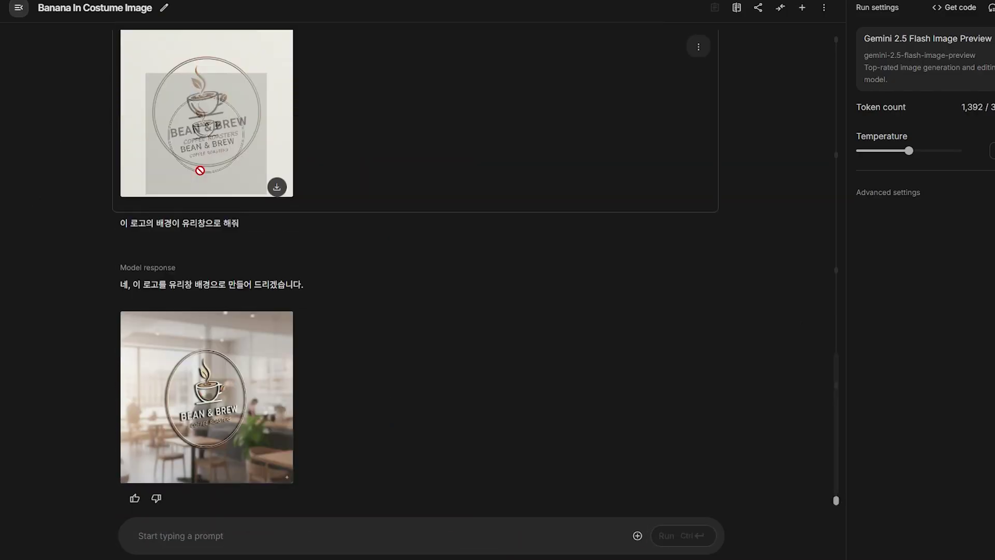
Attach the original Bean & Brew logo image to a new prompt and run it.
drag(200, 111, 150, 418)
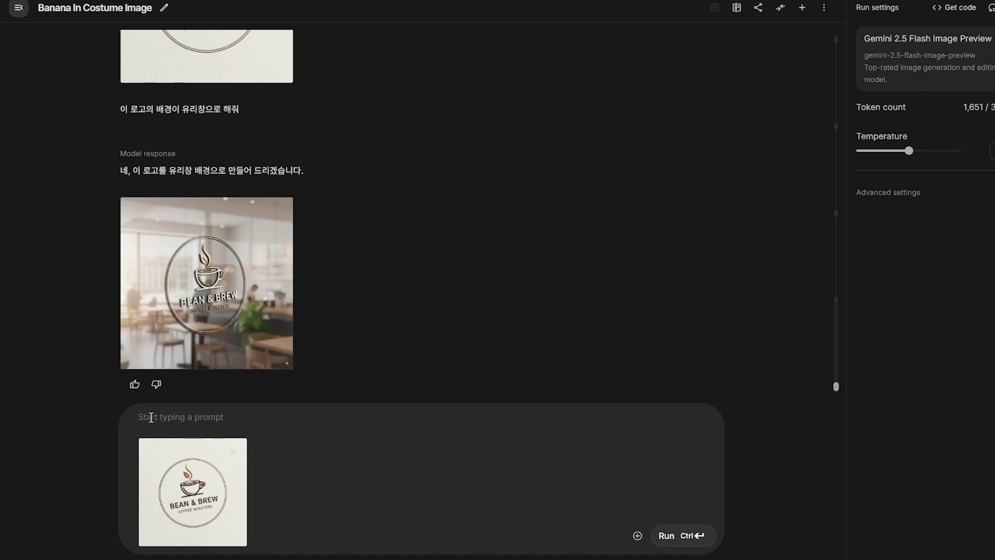
click(684, 540)
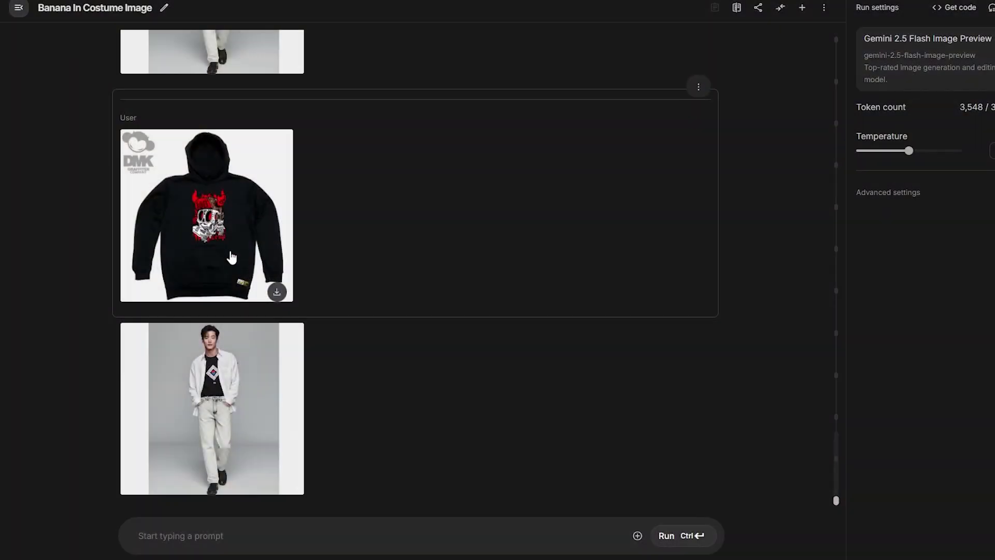
Attach the black hoodie and white-shirt model images, and run the prompt "모델 상의를 후드로 바꿔줘".
drag(254, 290, 387, 542)
scroll(263, 161, up, 5)
drag(196, 357, 311, 413)
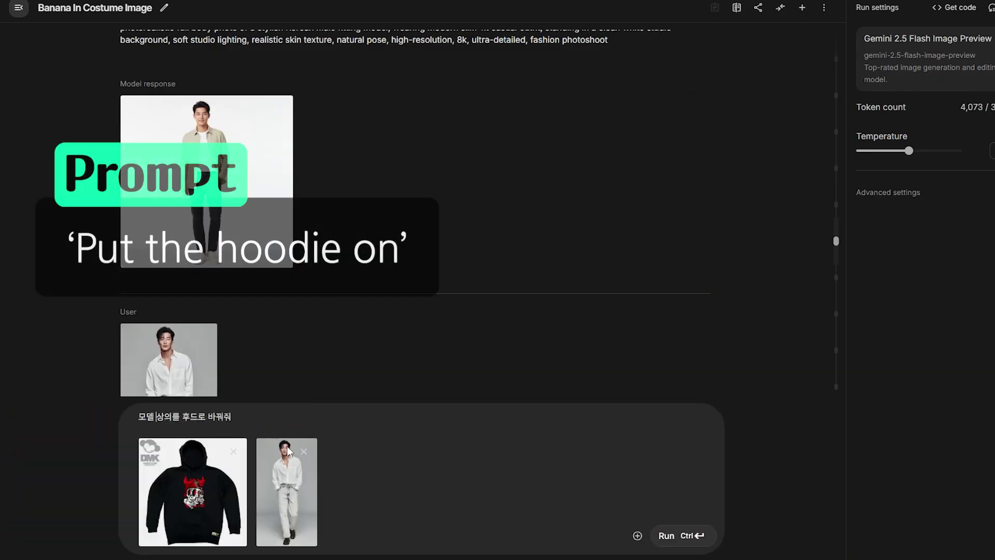
click(676, 536)
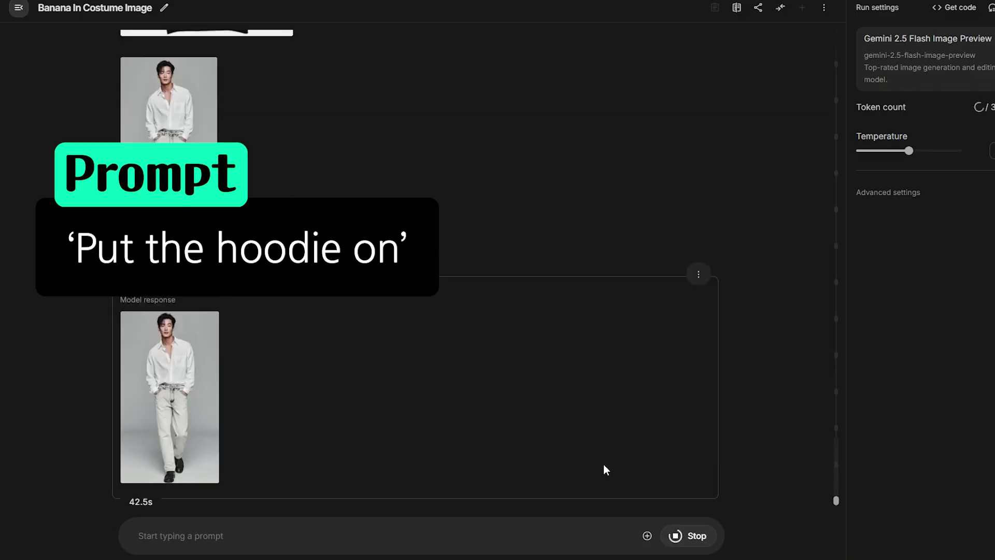
Open the generated image of the model in the black hoodie and inspect it enlarged.
click(178, 416)
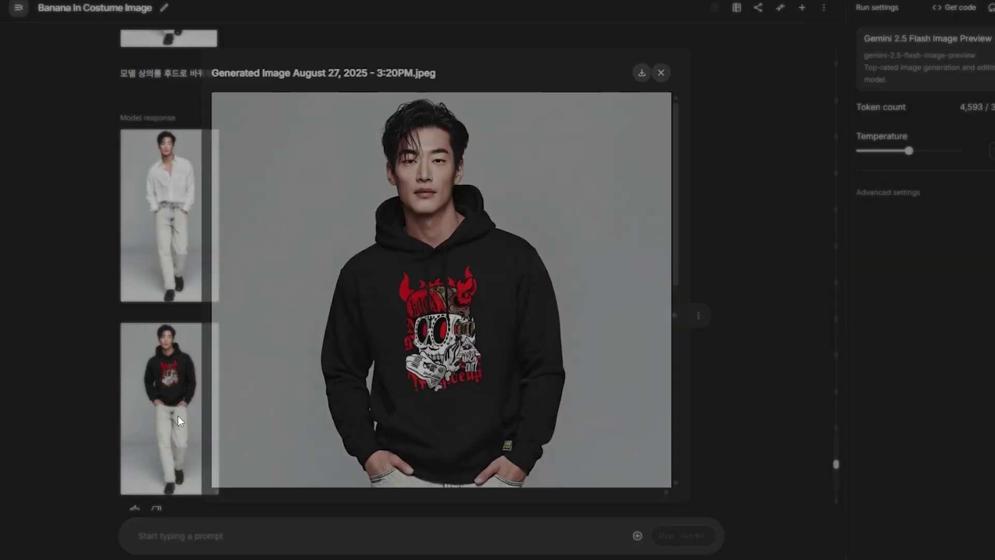
click(497, 341)
click(496, 345)
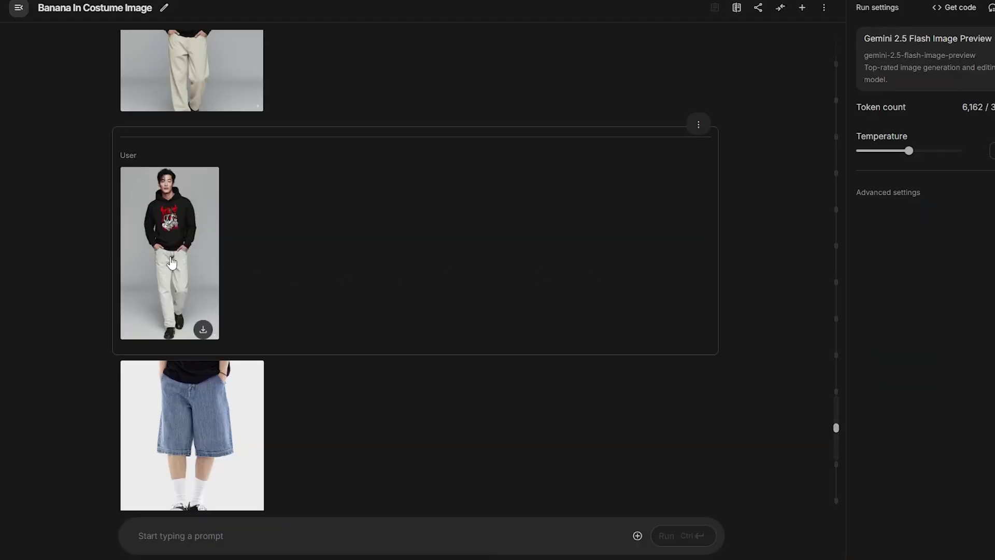
Attach the hoodie model and denim shorts images, and run the prompt "모델 남자 바지를 청반바지로 바꿔줘".
drag(171, 262, 201, 535)
drag(218, 272, 301, 493)
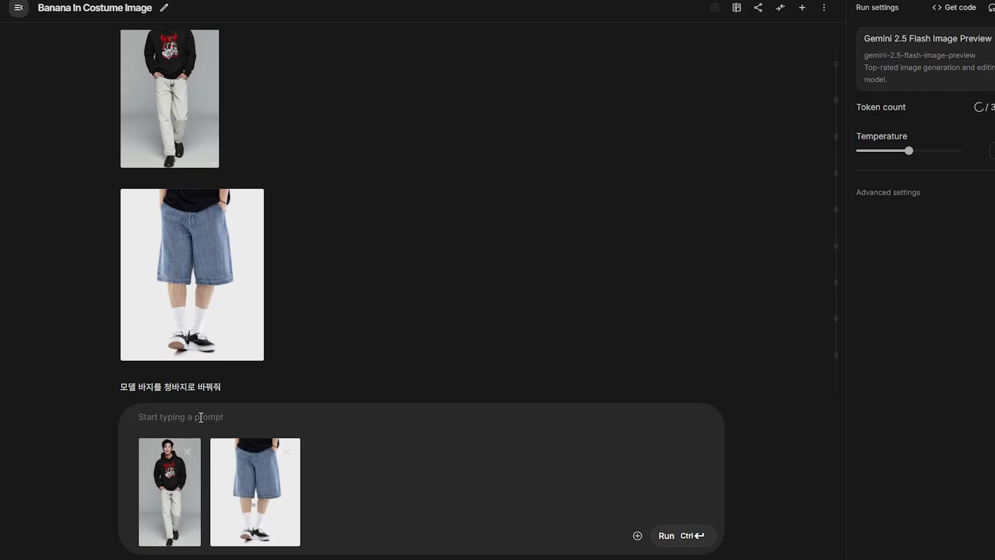
click(697, 536)
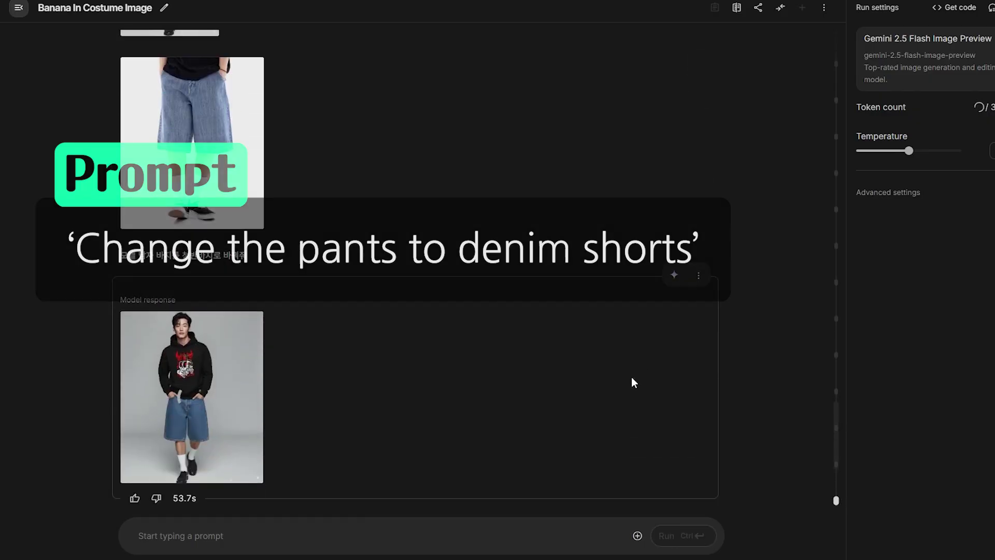
Open the generated denim shorts image and inspect the outfit down to the shoes.
click(241, 396)
scroll(456, 358, down, 5)
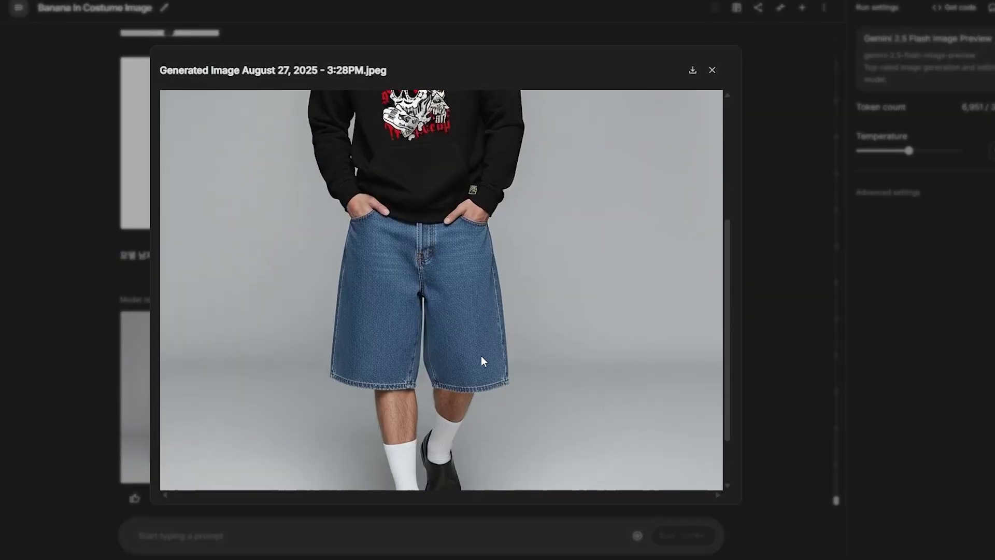
scroll(520, 356, down, 1)
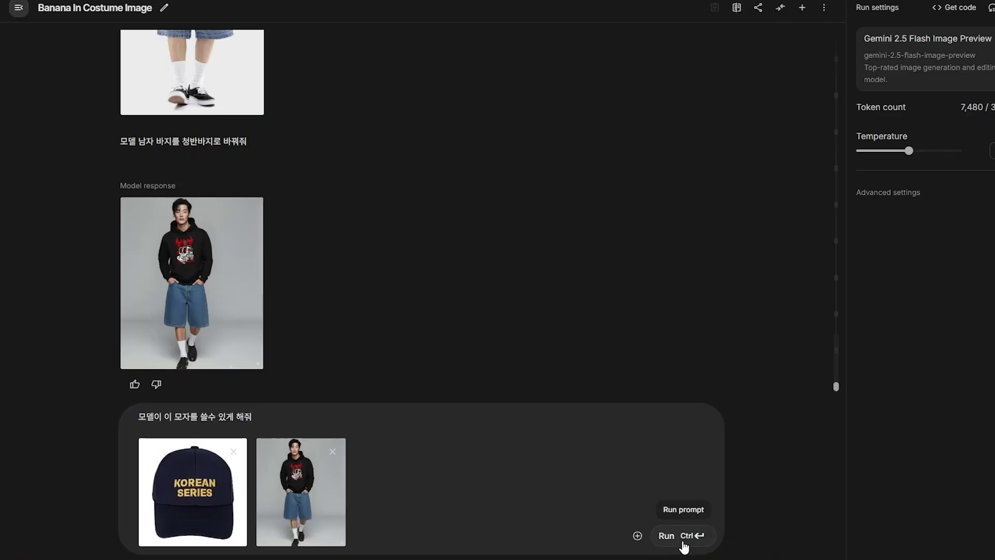
Run the prompt "모델이 이 모자를 쓸수 있게 해줘" with the Korean Series cap and model images, and open the result.
click(683, 535)
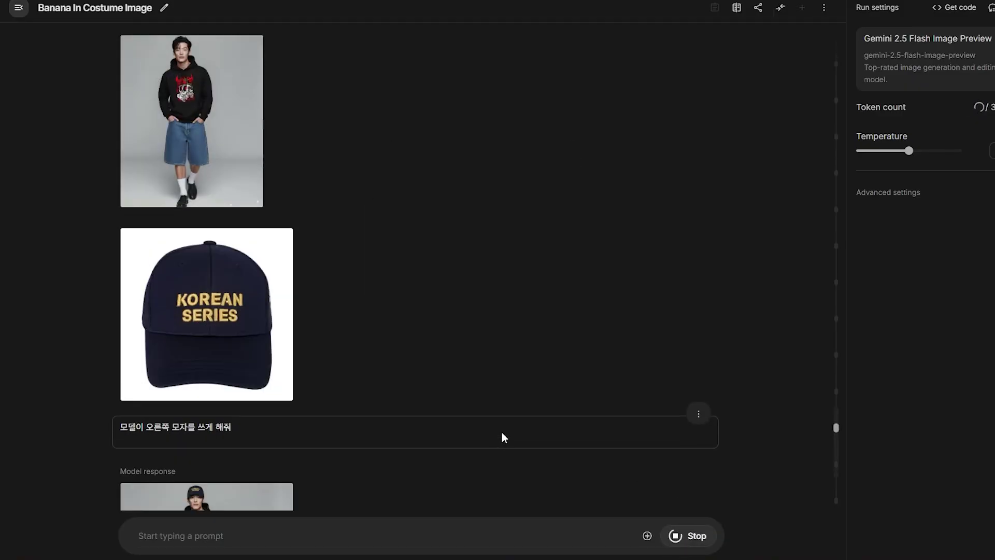
click(257, 359)
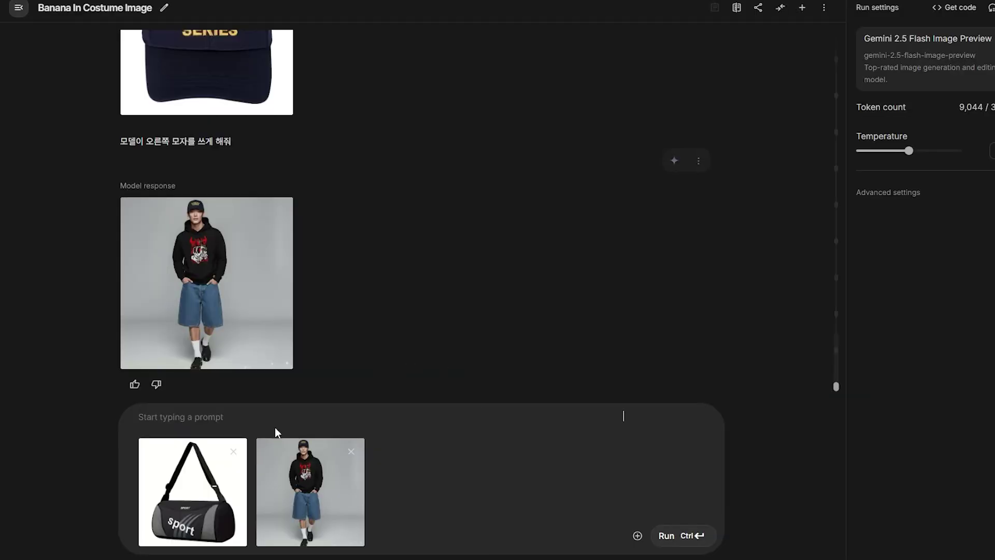
Run the prompt "모델이 왼쪽 가방을 어깨에 메고 있다" with the sport bag and capped model images, and inspect the enlarged result.
click(246, 414)
click(676, 539)
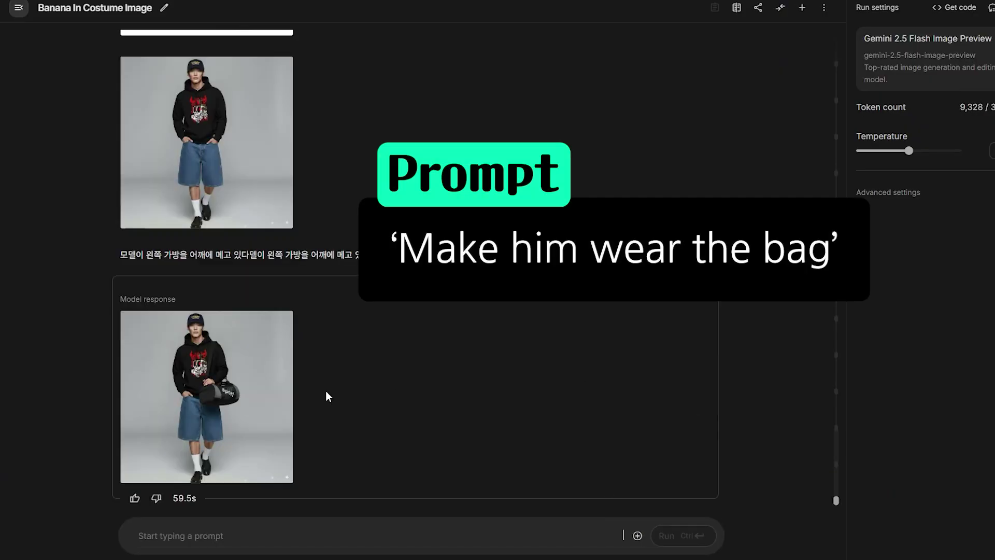
click(229, 395)
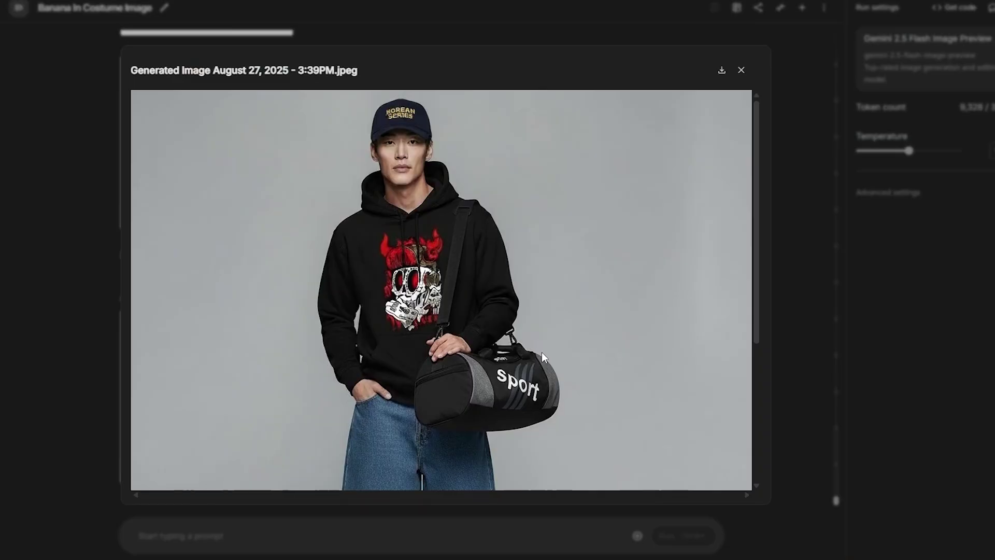
scroll(542, 352, down, 4)
scroll(545, 357, up, 4)
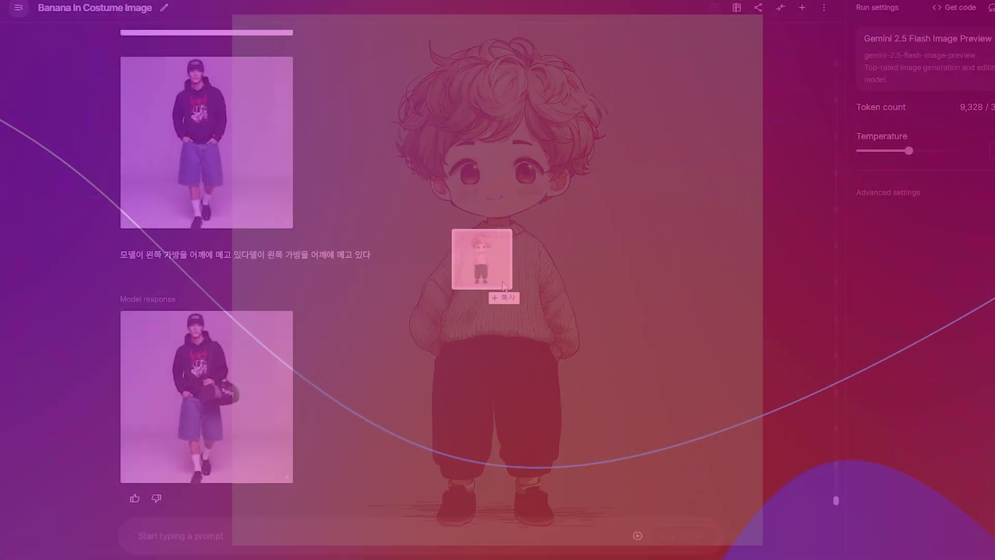
Attach the curly-haired character illustration, run the prompt "이 캐릭터를 3D 피규어 스타일로 만들어줘", and open the generated figure image.
drag(475, 285, 315, 537)
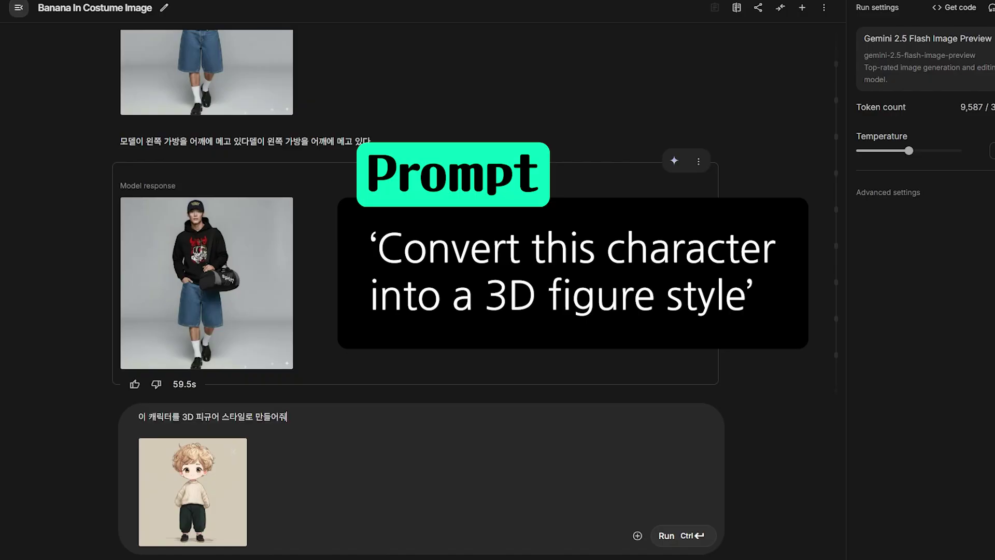
click(673, 536)
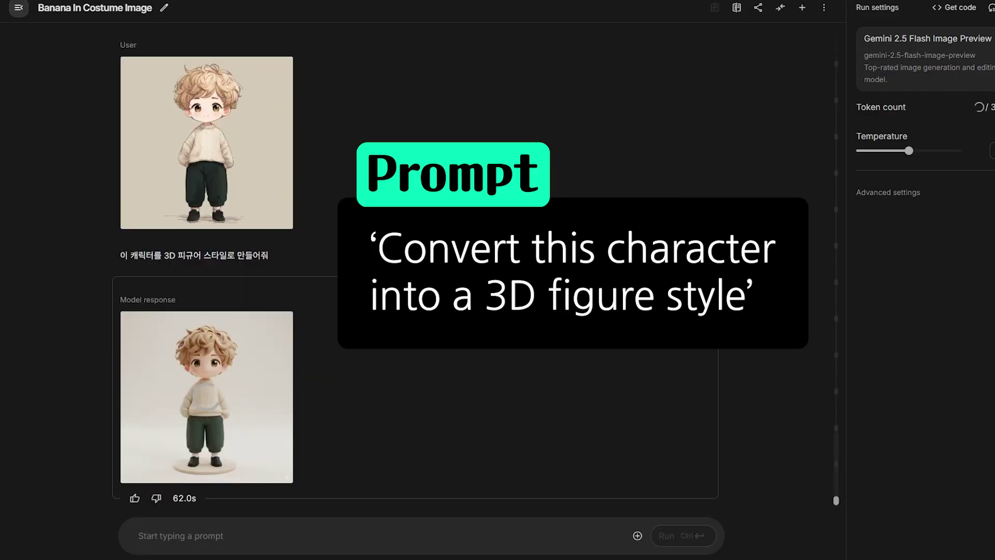
click(260, 378)
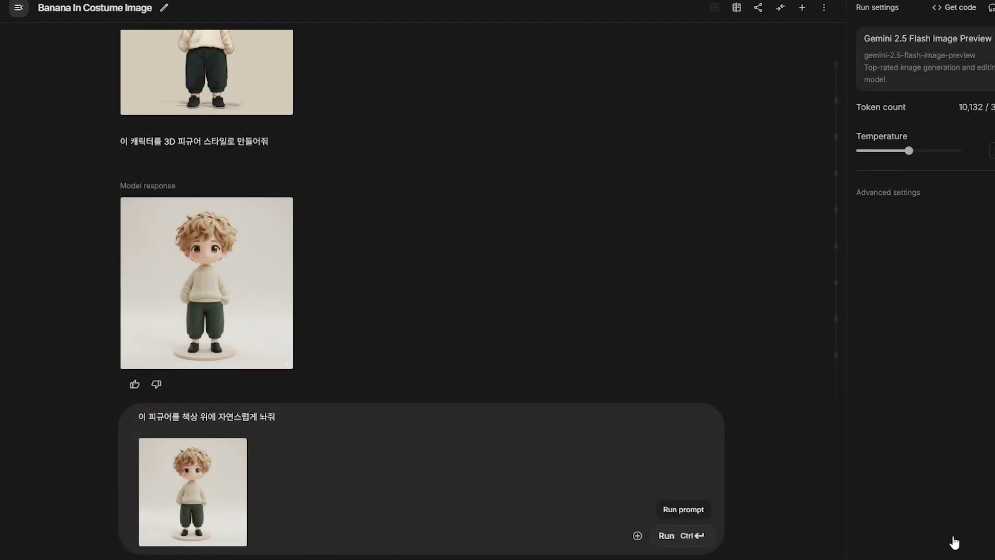
Run the prompt "이 피규어를 책상 위에 자연스럽게 놔줘" on the attached figure image and inspect the enlarged desk scene.
key(ctrl+Return)
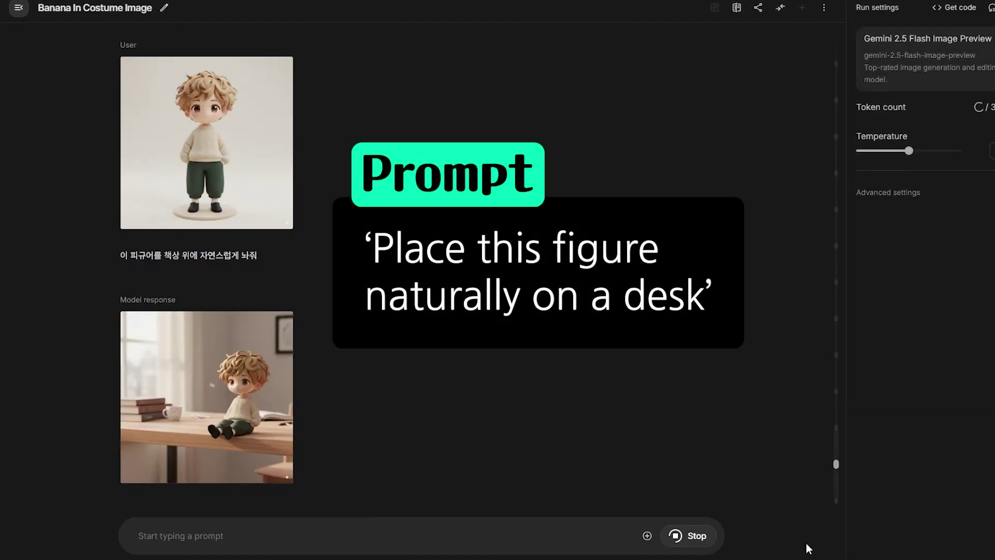
click(228, 403)
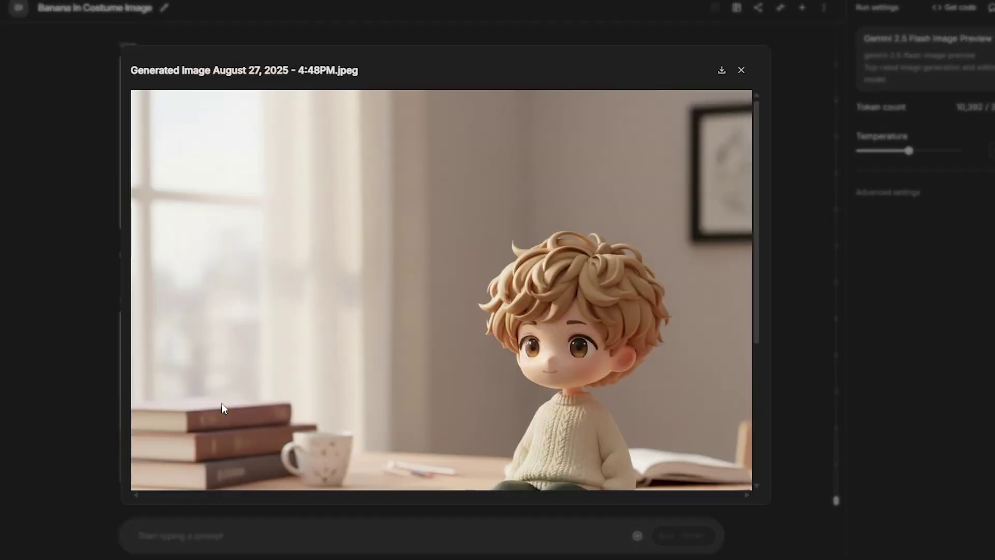
scroll(415, 365, down, 3)
key(Escape)
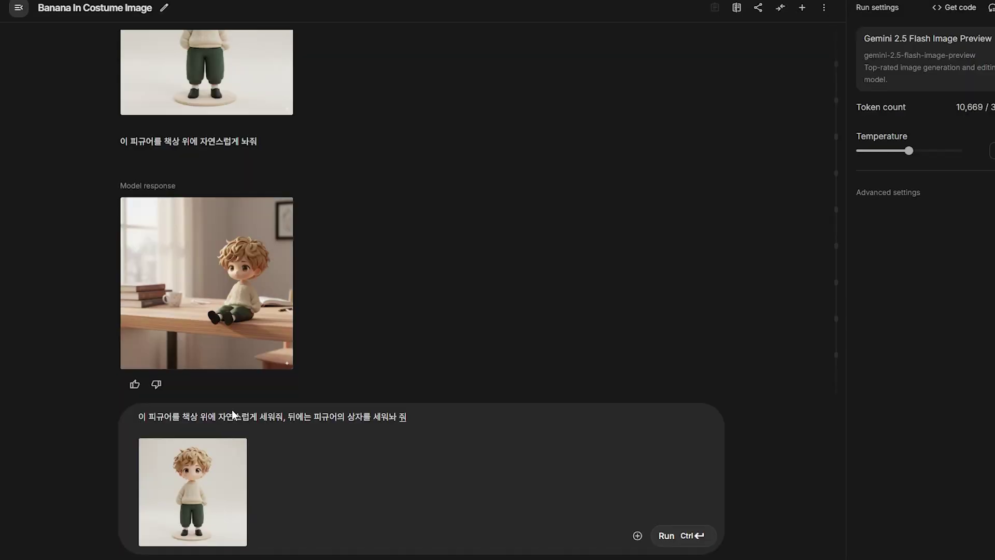
Run the prompt "이 피규어를 책상 위에 자연스럽게 세워줘, 뒤에는 피규어의 상자를 세워놔 줘" and inspect the enlarged result.
click(683, 535)
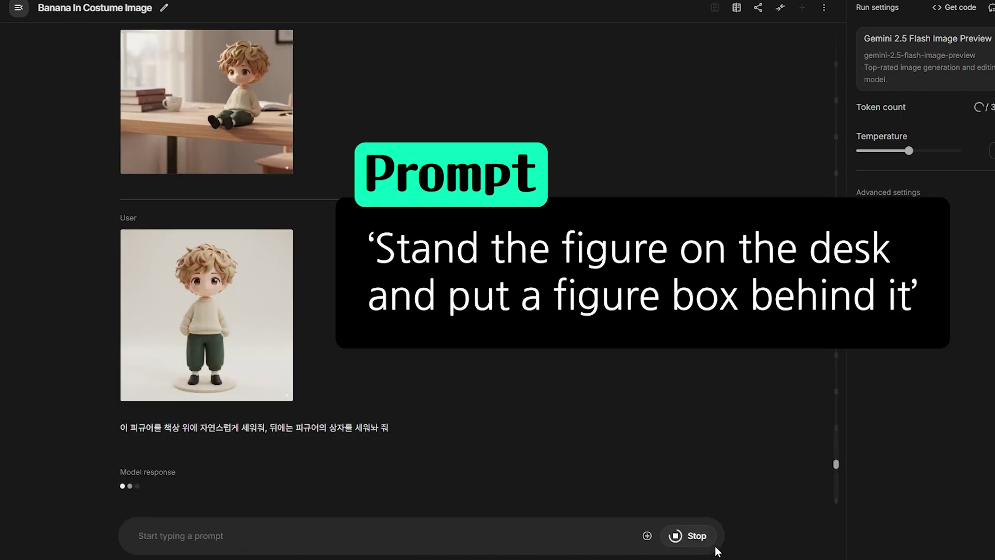
click(220, 385)
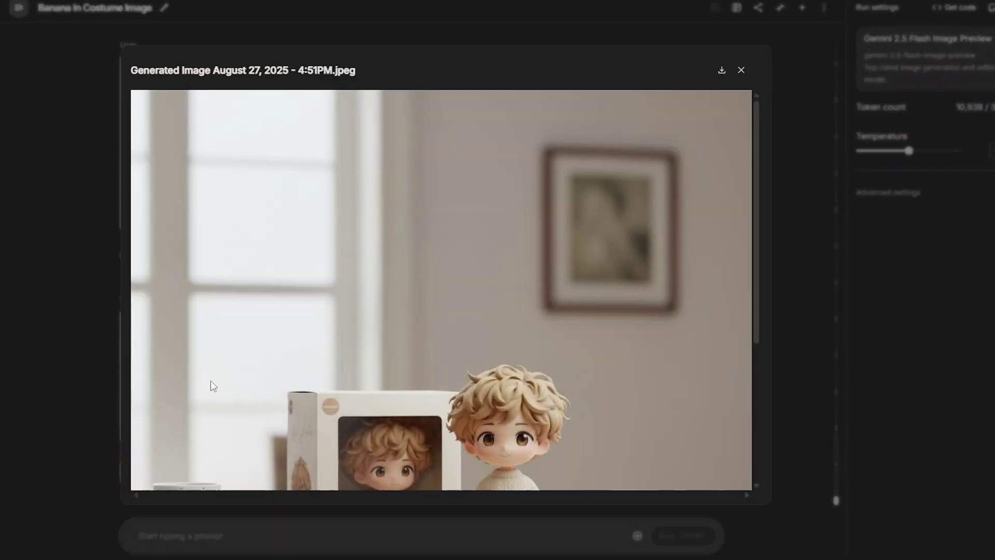
scroll(273, 349, down, 5)
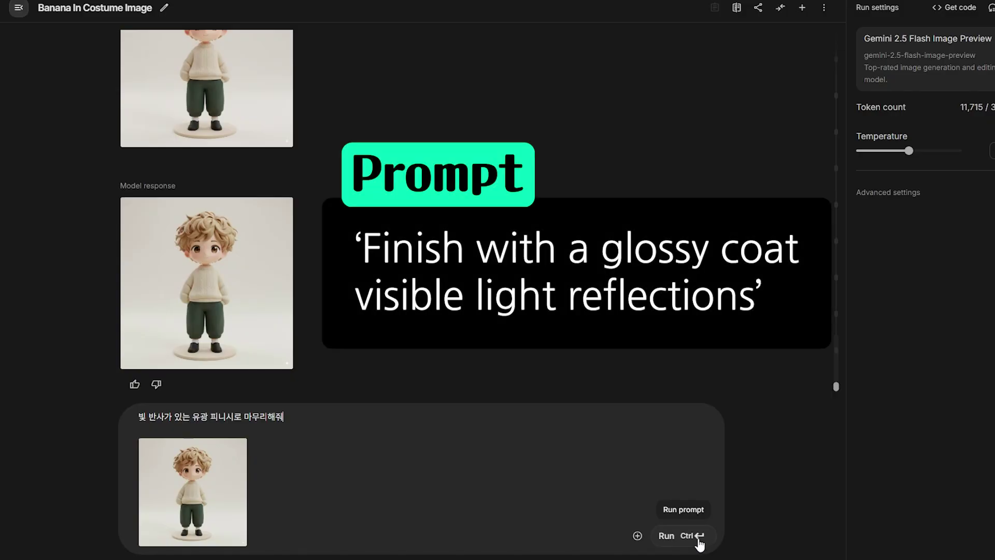
Run the prompt "빛 반사가 있는 유광 피니시로 마무리해줘" on the attached figure image, inspect the enlarged result, and close the preview.
click(703, 553)
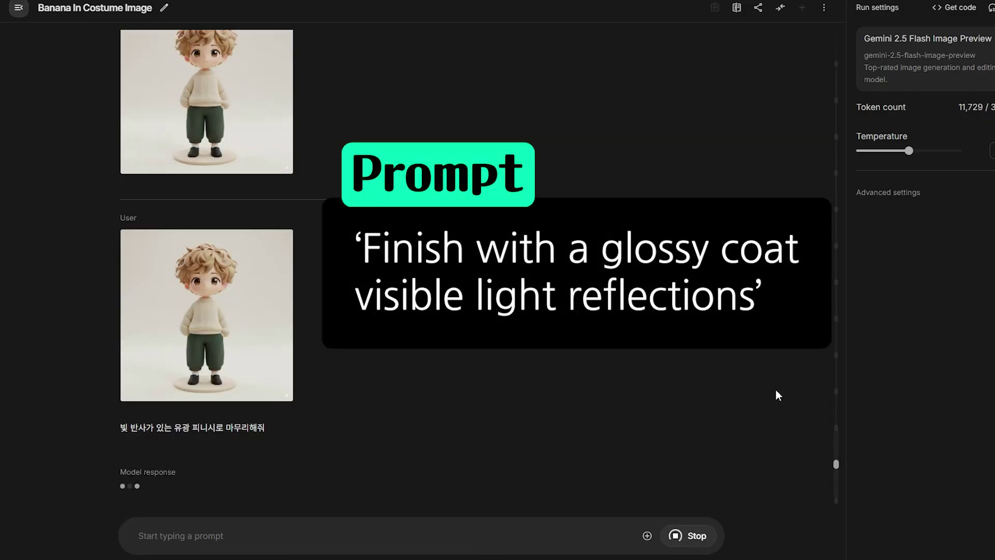
click(169, 319)
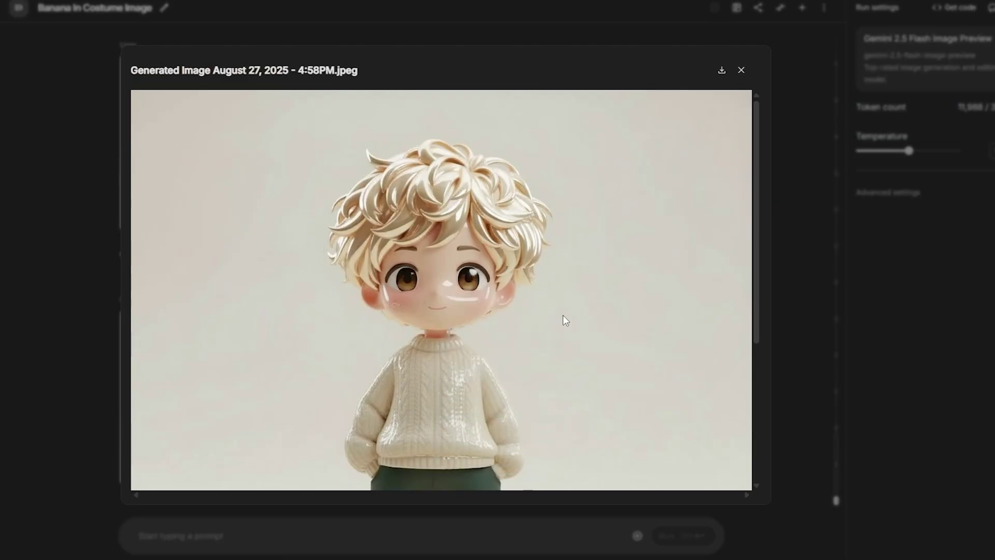
scroll(573, 306, down, 5)
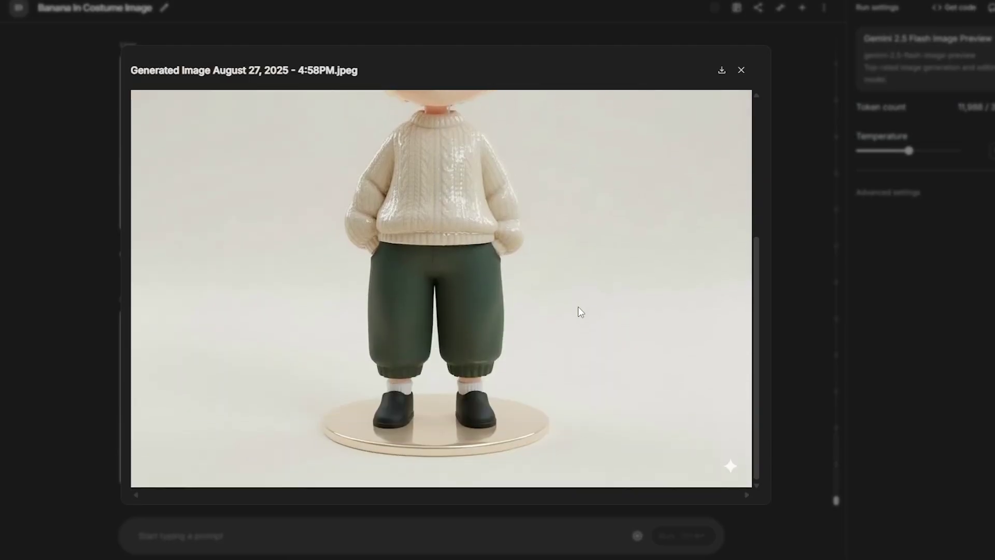
scroll(579, 311, up, 5)
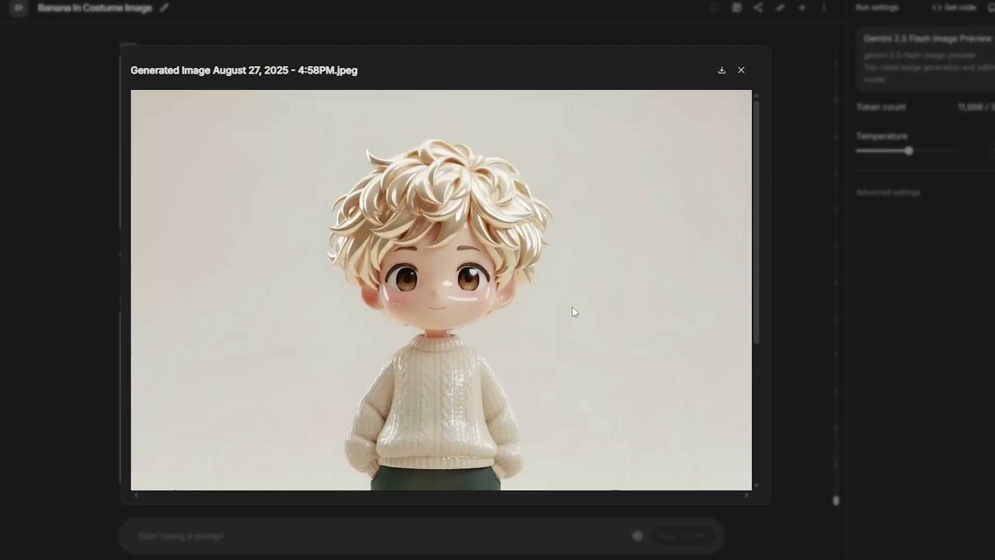
click(740, 71)
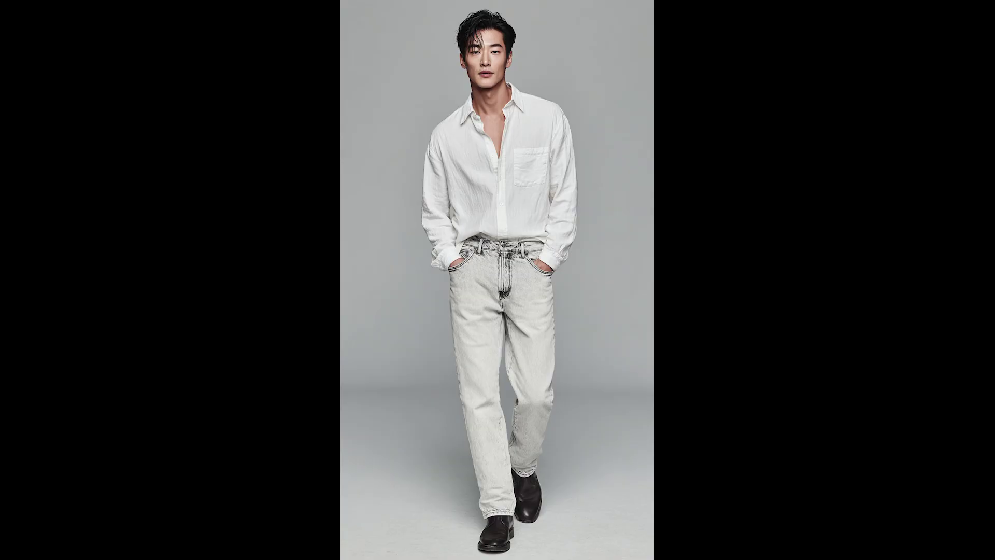